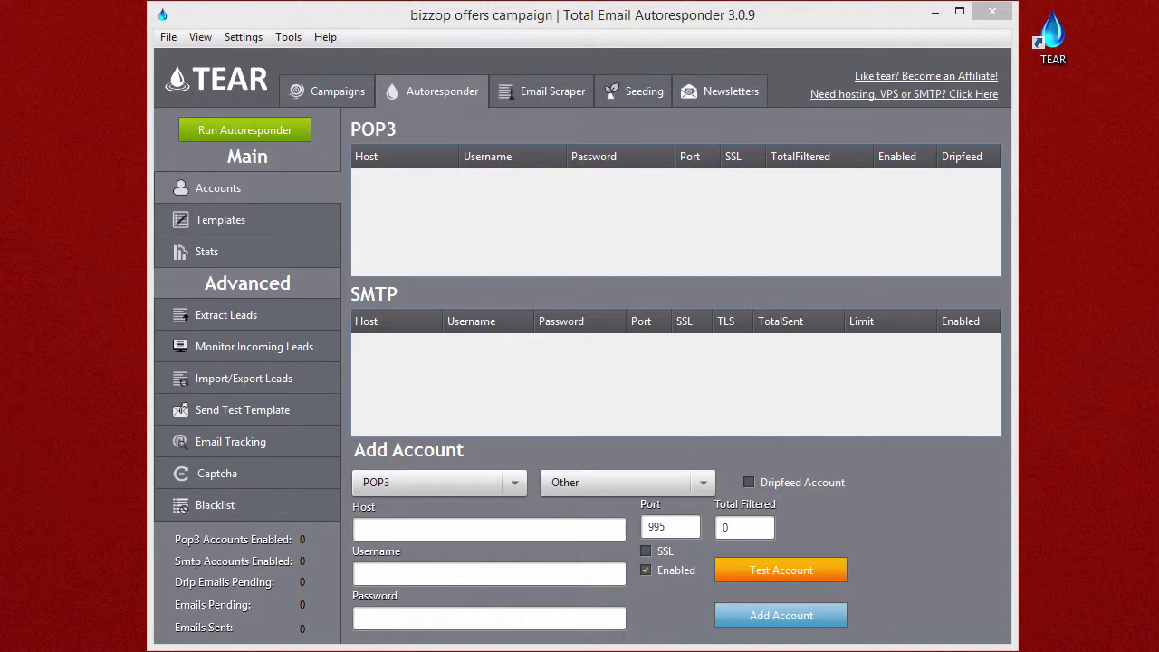
Step: Switch from TEAR to the Firefox window showing the hosting cPanel home page
{"action": "key", "text": "alt+Tab"}
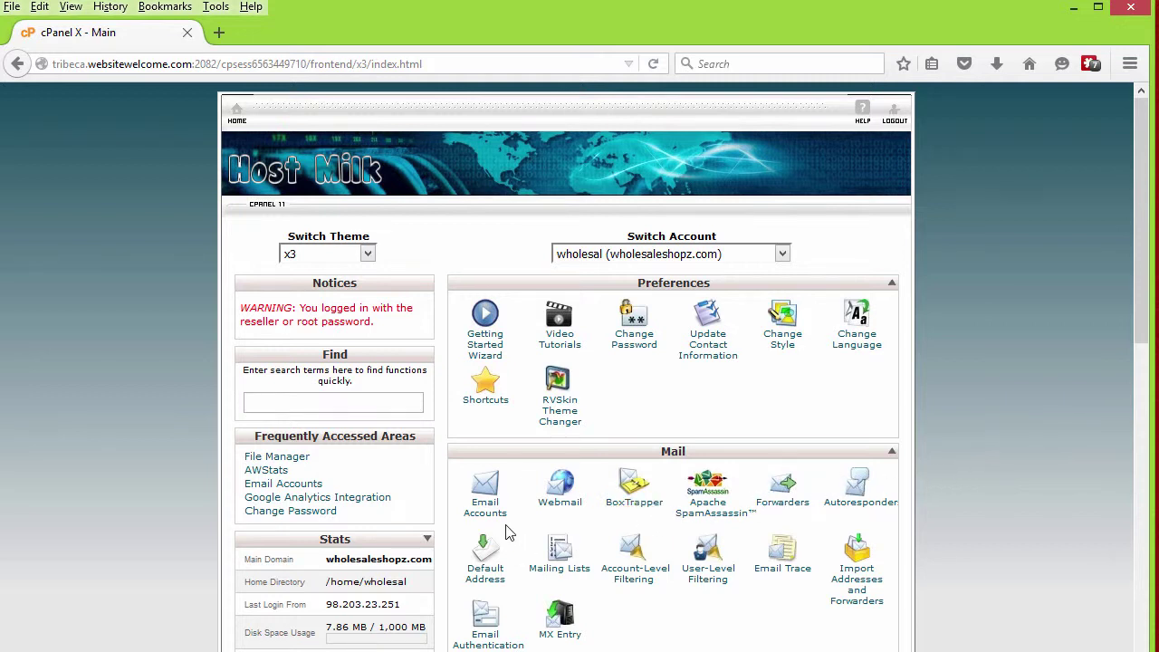
{"action": "left_click", "coordinate": [483, 498]}
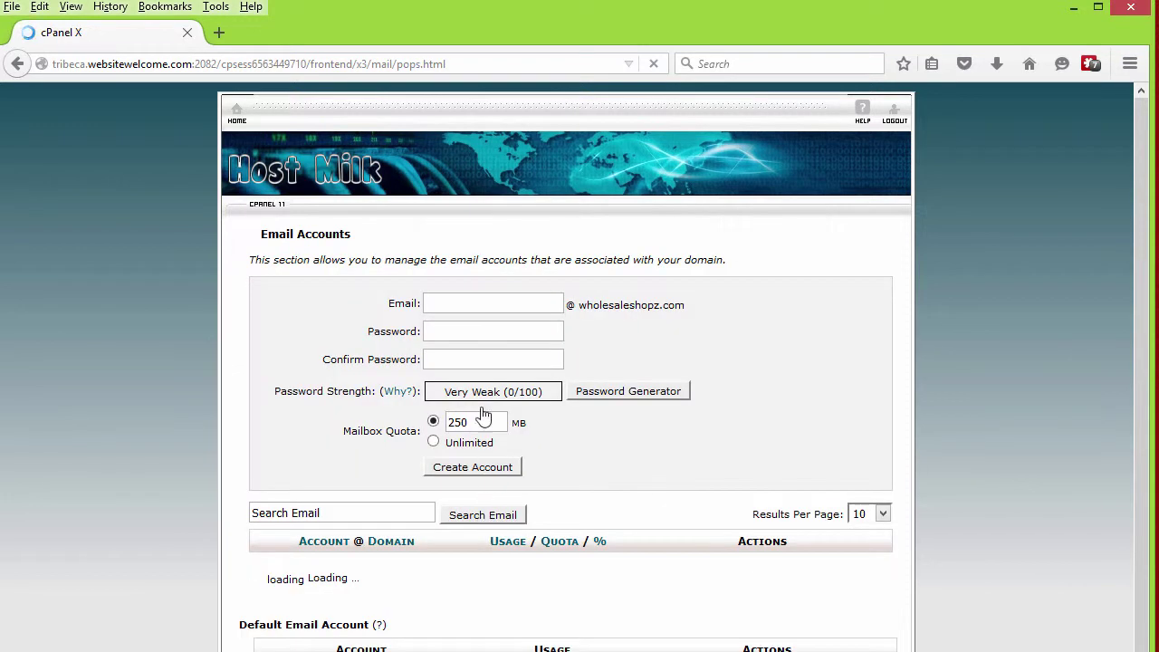
{"action": "left_click", "coordinate": [517, 308]}
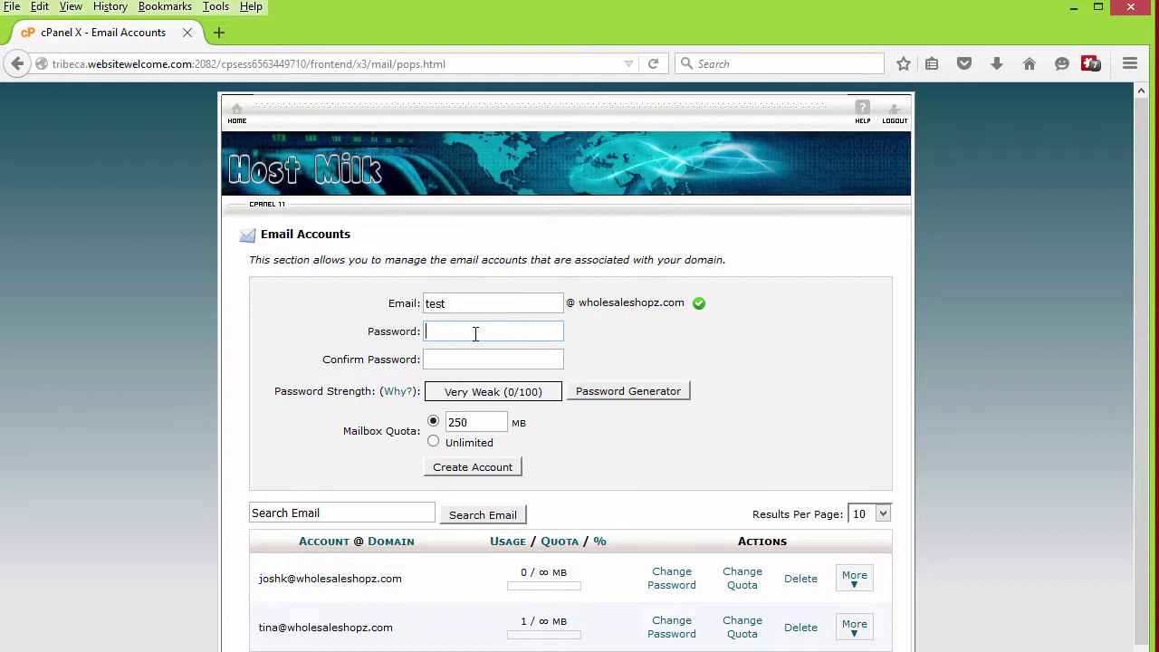
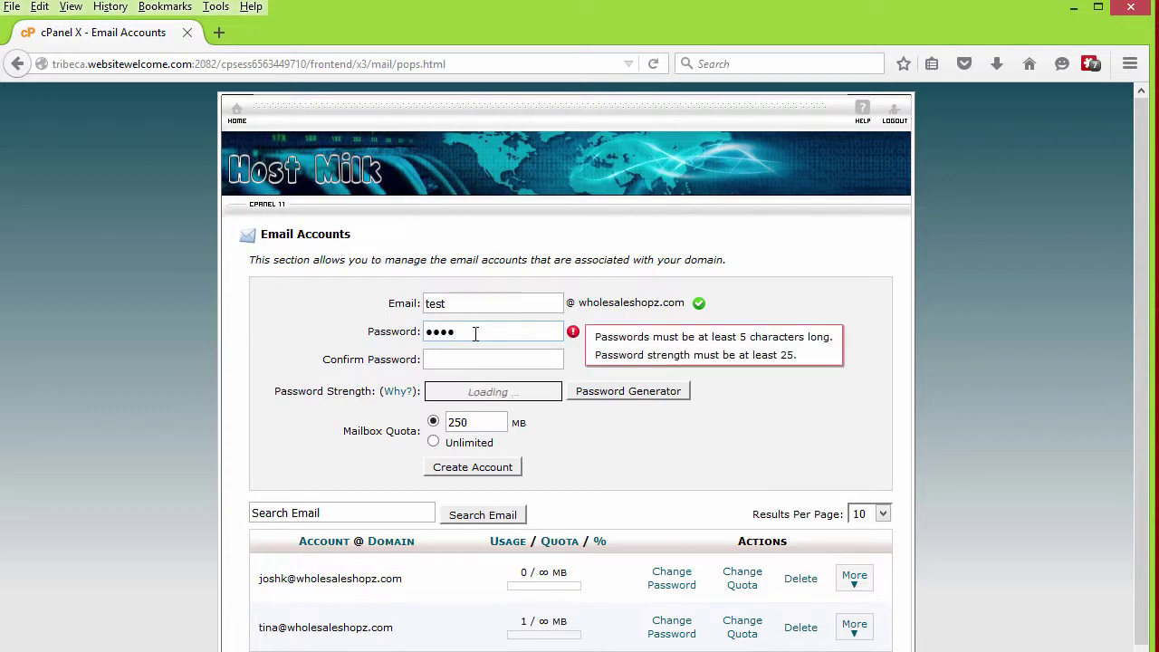
{"action": "key", "text": "Tab"}
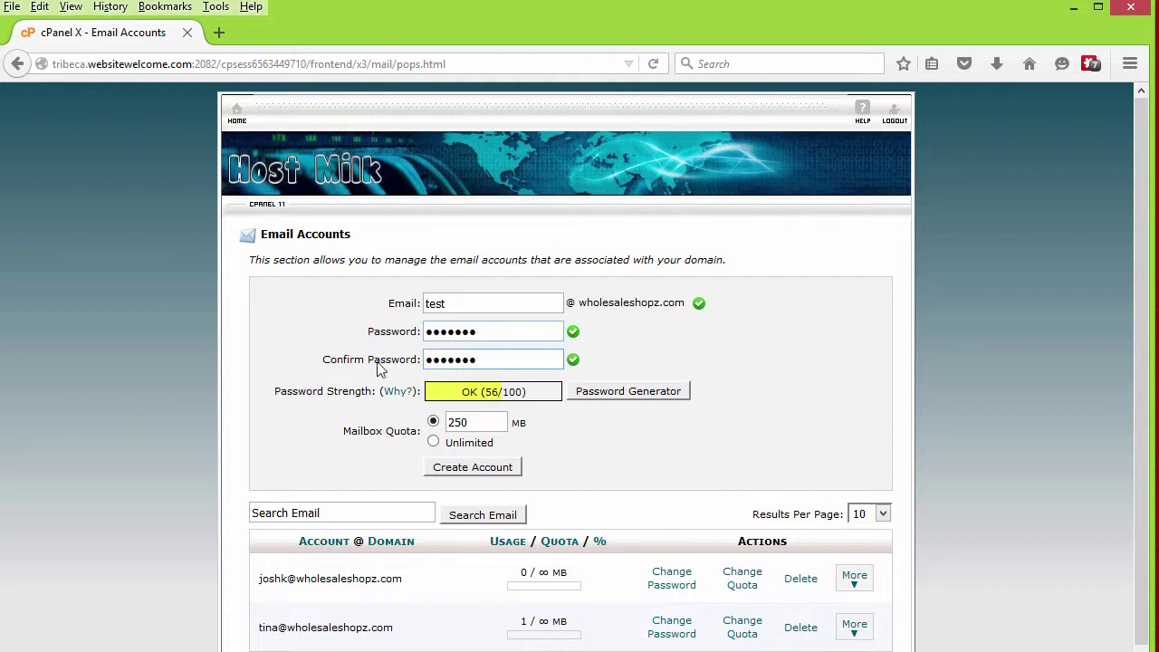
{"action": "left_click", "coordinate": [452, 467]}
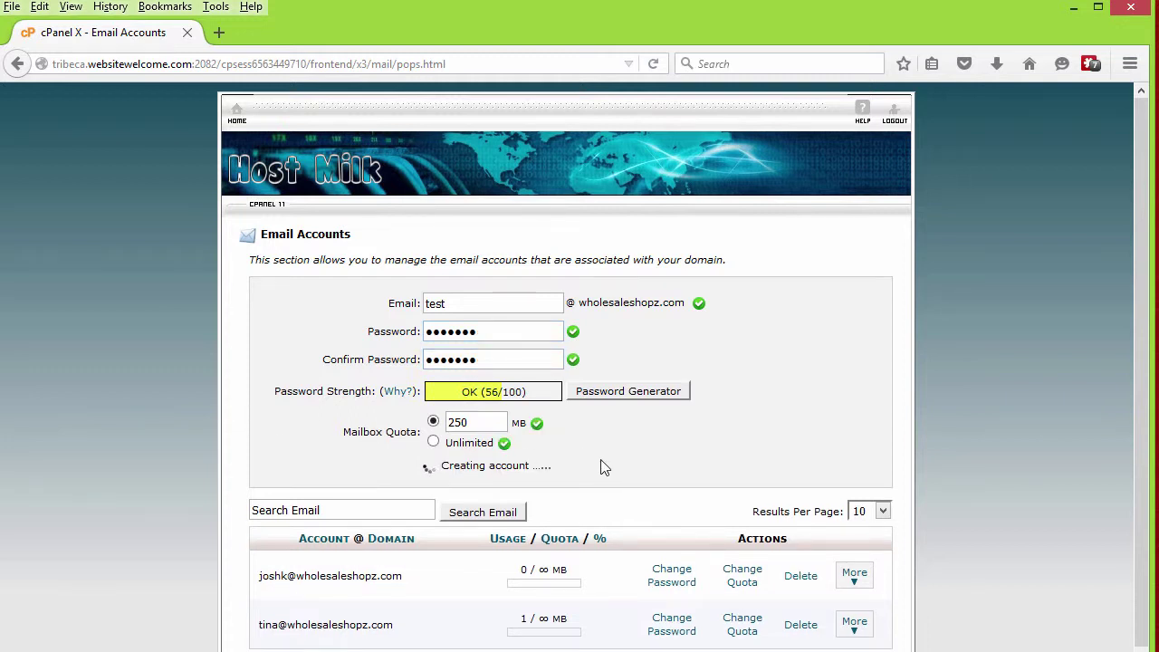
{"action": "scroll", "coordinate": [435, 538], "scroll_direction": "down", "scroll_amount": 2}
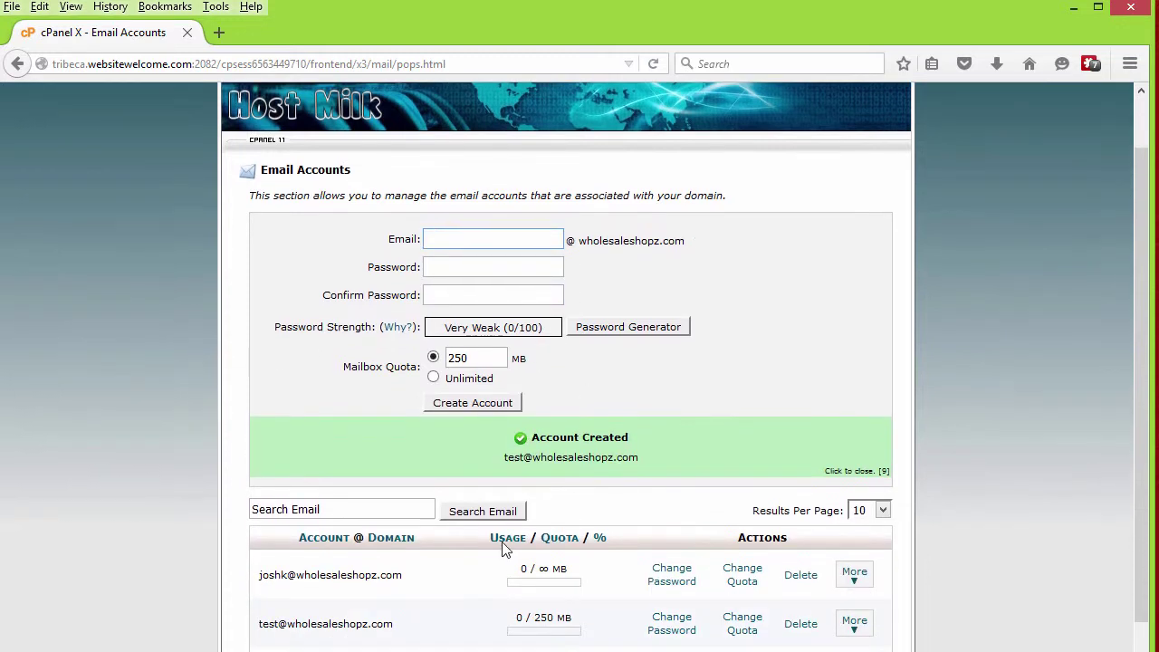
{"action": "left_click_drag", "start_coordinate": [393, 594], "coordinate": [259, 587]}
{"action": "key", "text": "ctrl+c"}
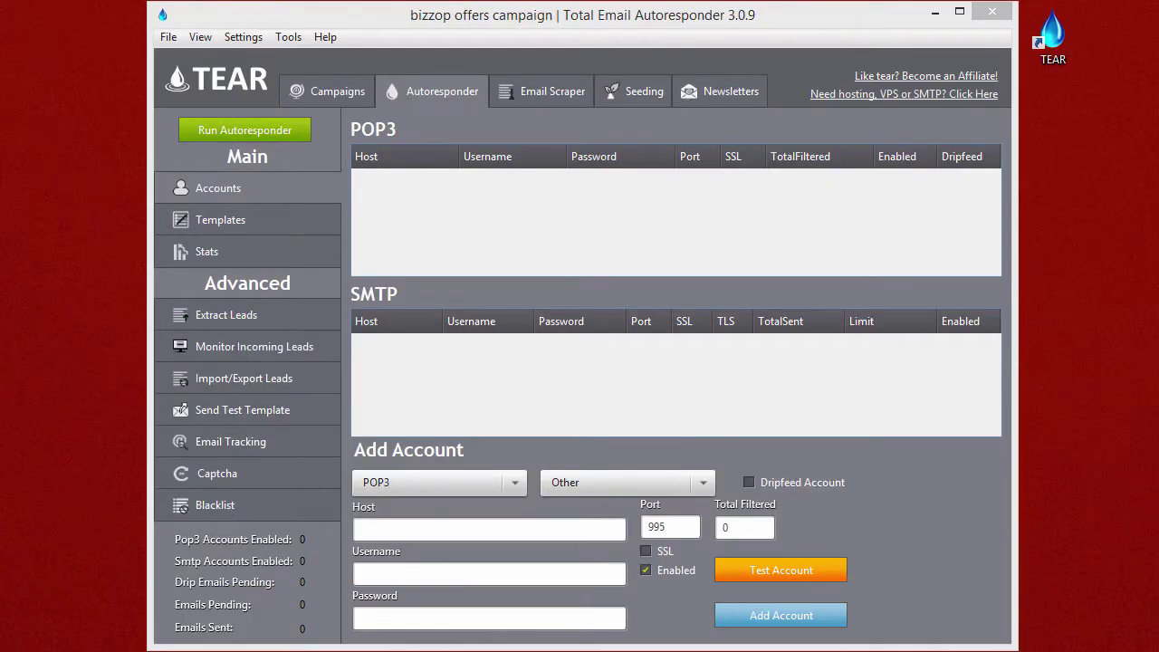
{"action": "left_click", "coordinate": [489, 575]}
{"action": "key", "text": "ctrl+v"}
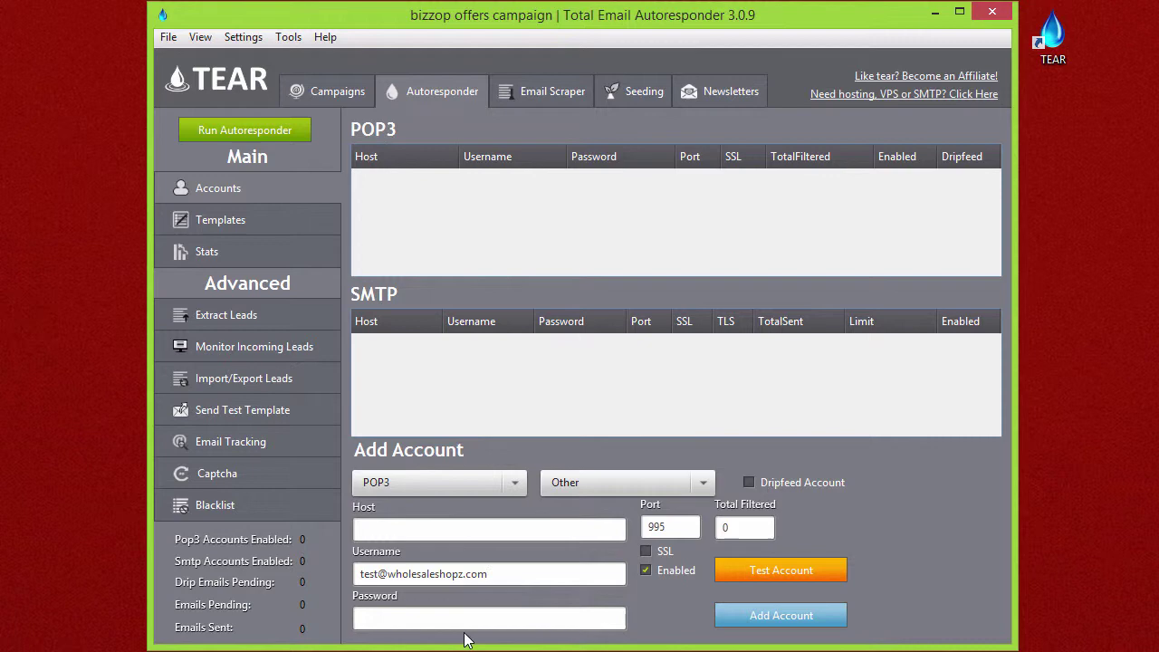
{"action": "left_click", "coordinate": [456, 617]}
{"action": "key", "text": "alt+Tab"}
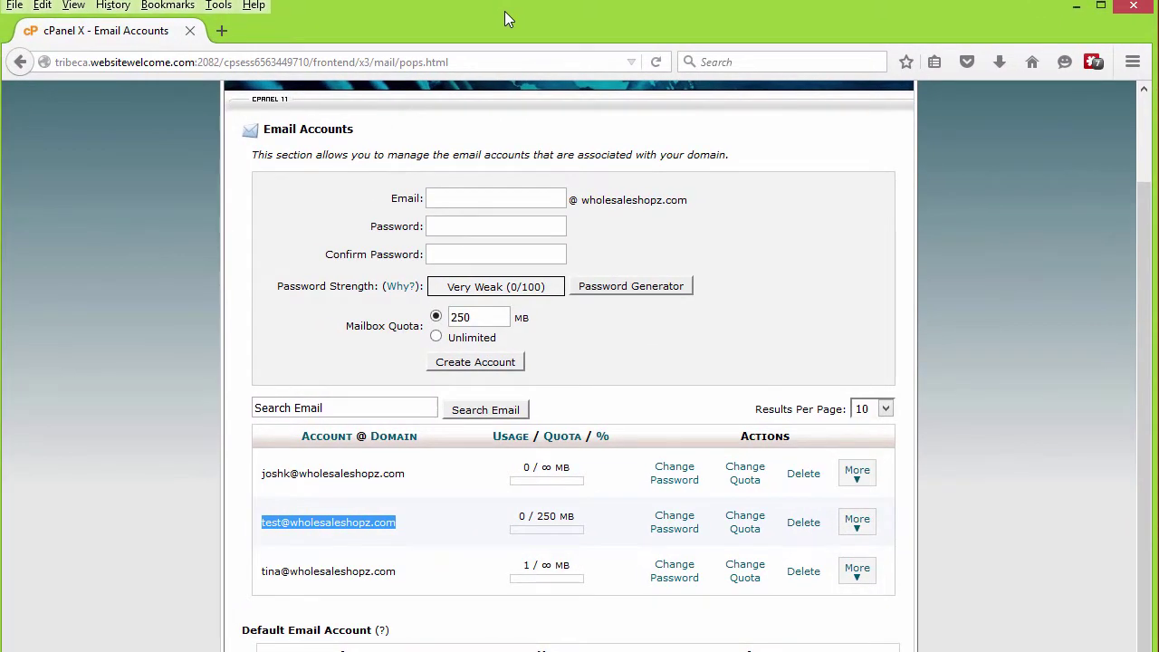
Step: Return to cPanel's home page and copy the dedicated IP address 192.185.155.66
{"action": "left_click", "coordinate": [861, 238]}
{"action": "scroll", "coordinate": [841, 245], "scroll_direction": "up", "scroll_amount": 1}
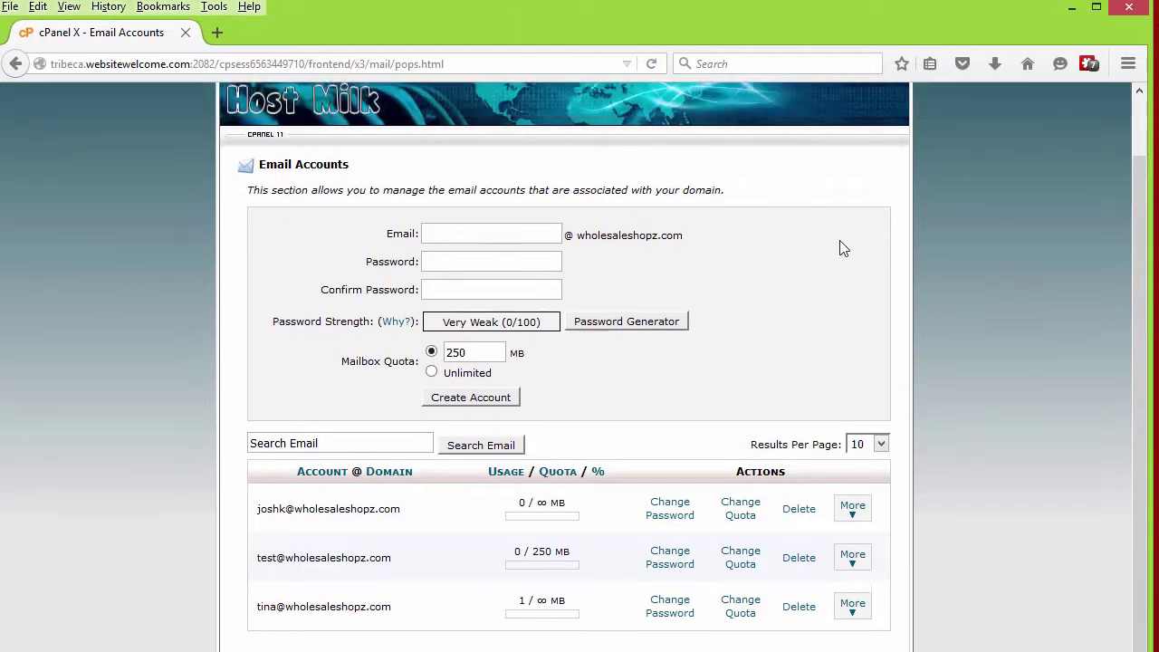
{"action": "scroll", "coordinate": [640, 251], "scroll_direction": "down", "scroll_amount": 1}
{"action": "scroll", "coordinate": [640, 251], "scroll_direction": "up", "scroll_amount": 2}
{"action": "left_click", "coordinate": [235, 110]}
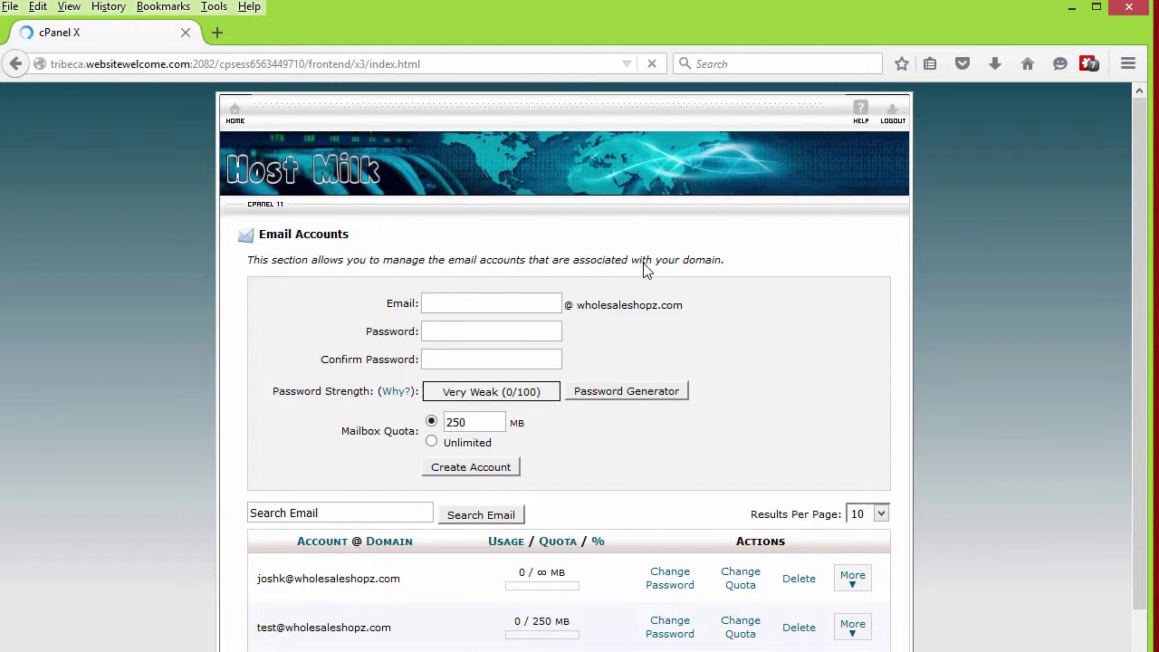
{"action": "scroll", "coordinate": [516, 389], "scroll_direction": "down", "scroll_amount": 10}
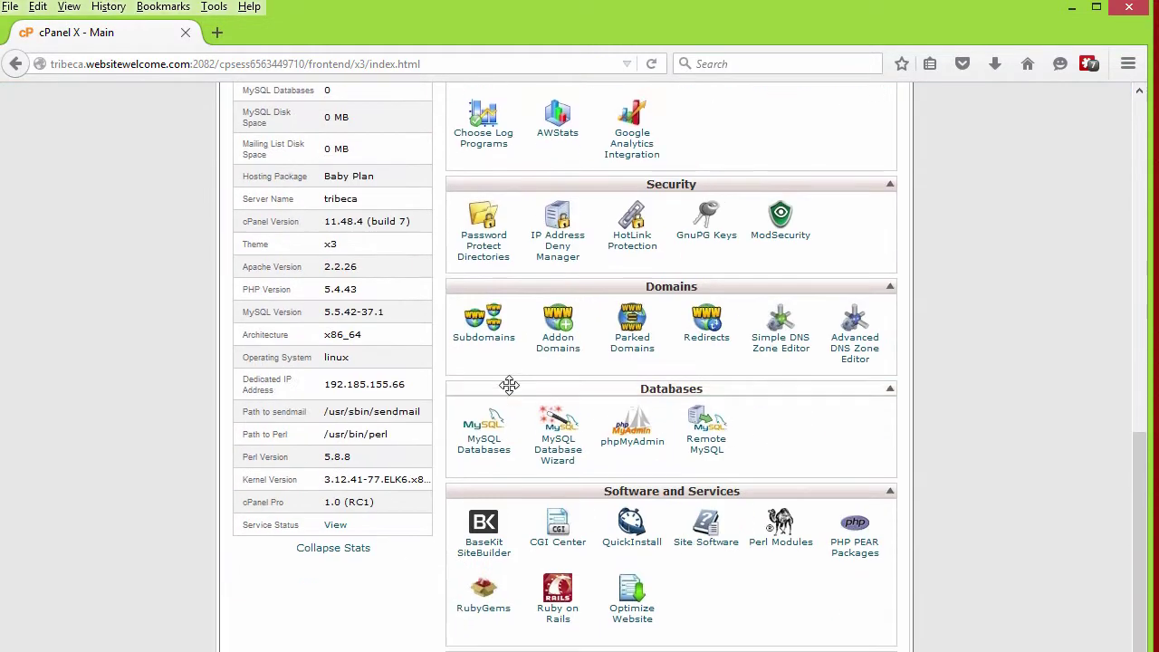
{"action": "scroll", "coordinate": [368, 443], "scroll_direction": "up", "scroll_amount": 2}
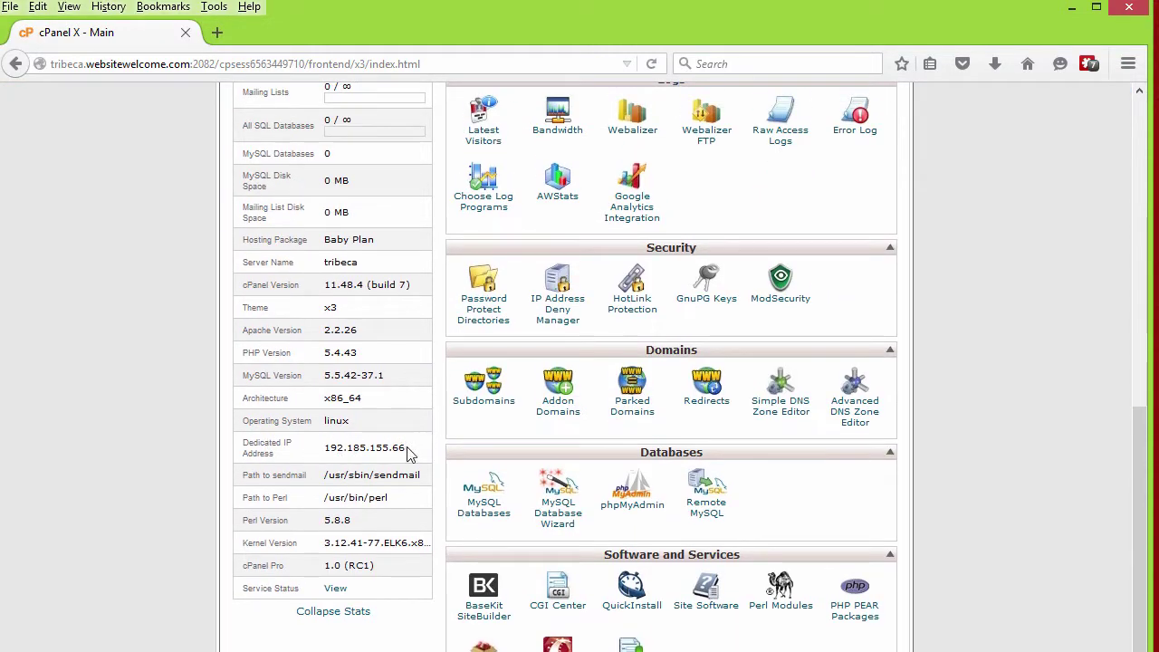
{"action": "left_click_drag", "start_coordinate": [406, 448], "coordinate": [328, 448]}
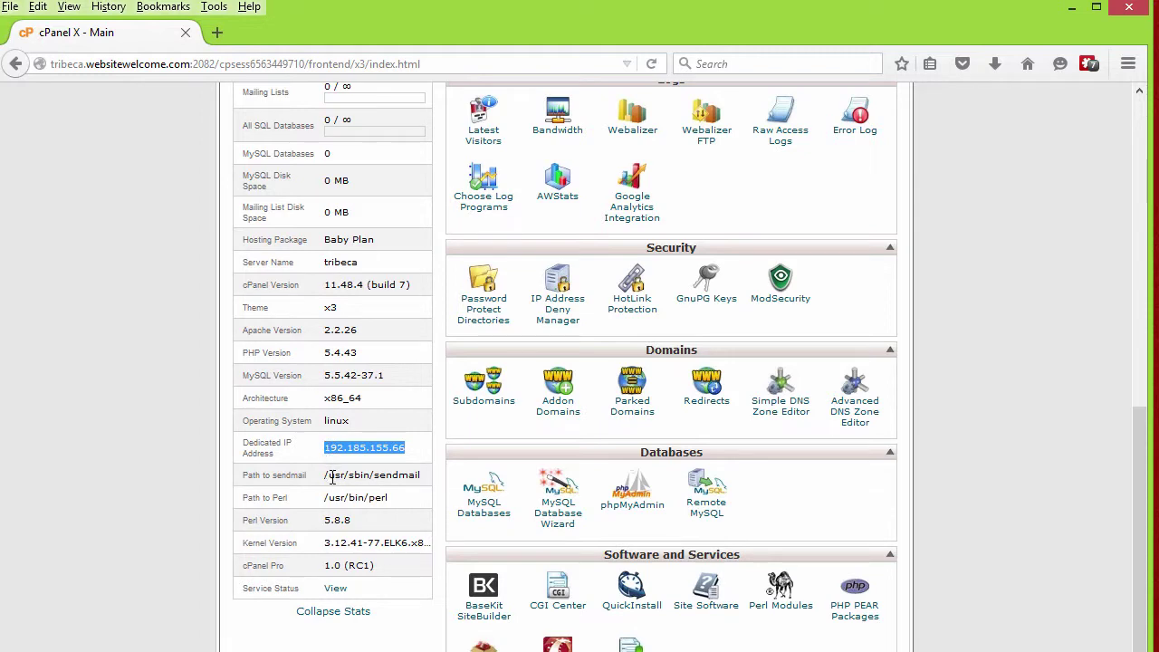
Step: Set the POP3 host to 192.185.155.66 and test it, which returns an incorrect settings error
{"action": "left_click", "coordinate": [1072, 7]}
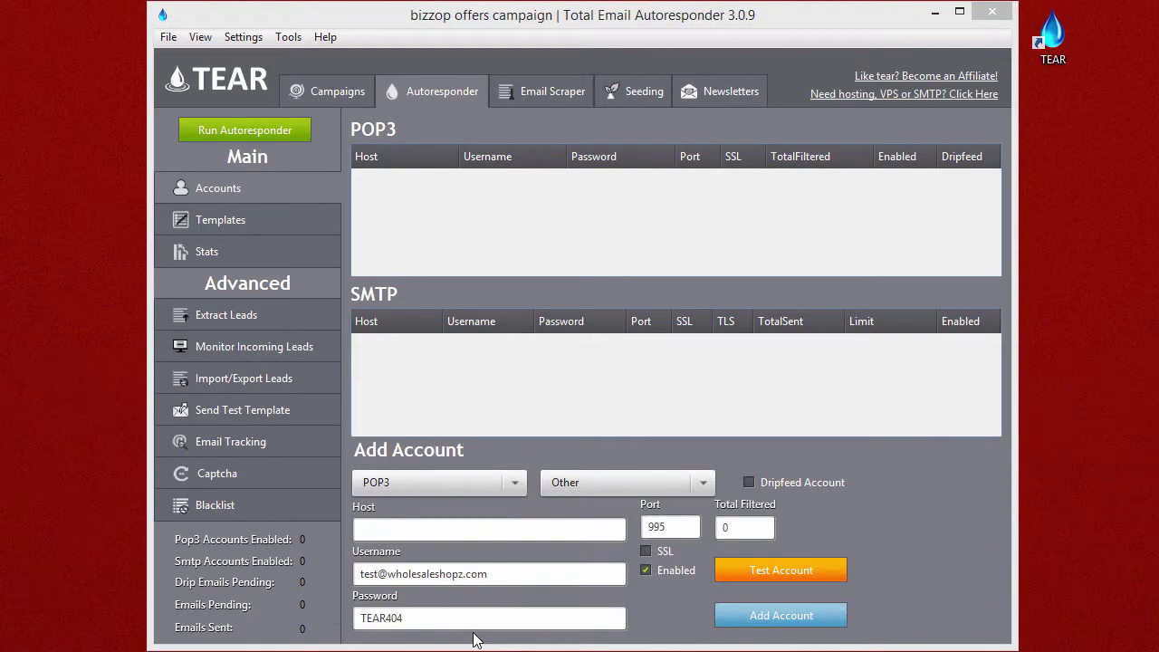
{"action": "left_click", "coordinate": [456, 530]}
{"action": "type", "text": "192.185.155.66"}
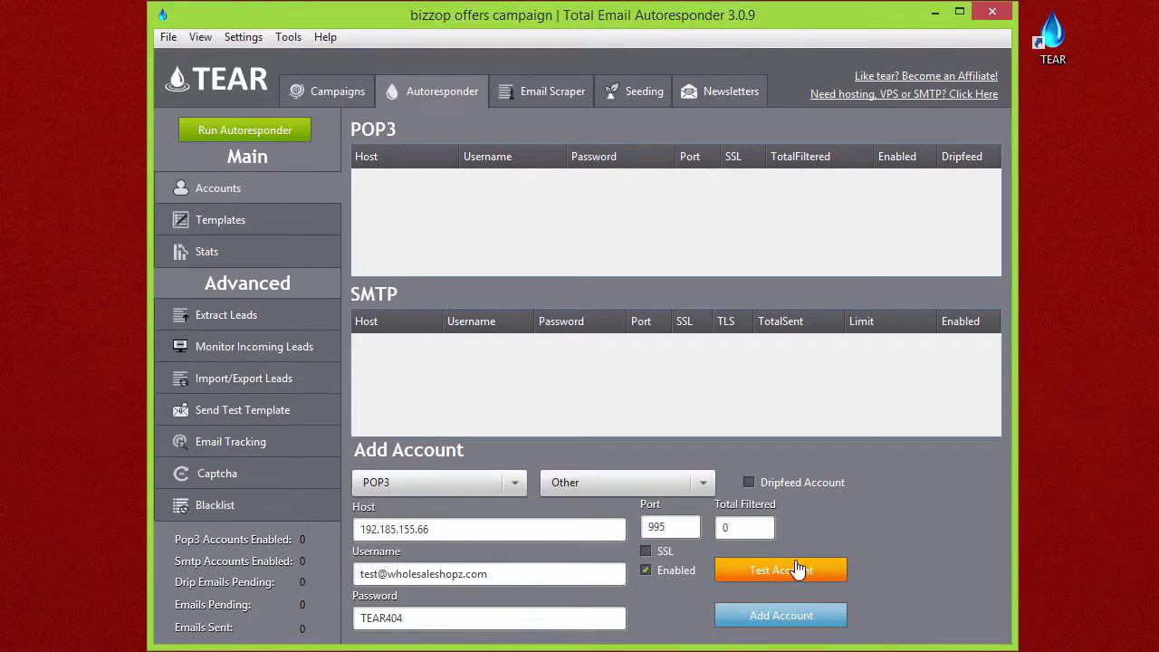
{"action": "left_click", "coordinate": [796, 575]}
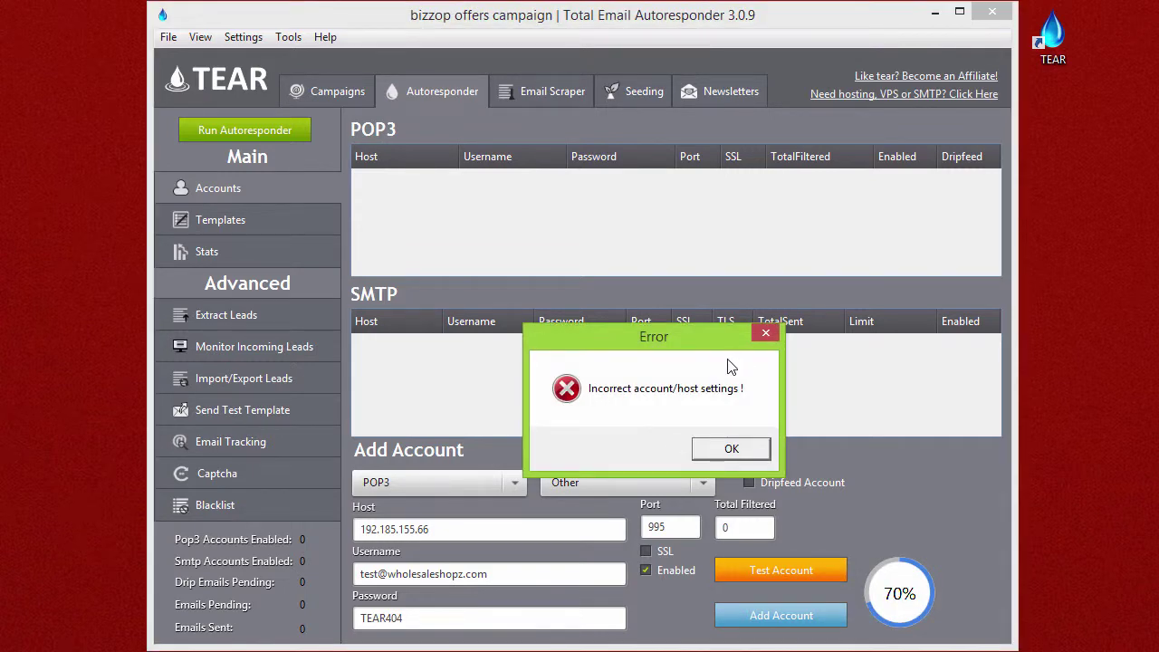
{"action": "left_click_drag", "start_coordinate": [712, 336], "coordinate": [690, 316]}
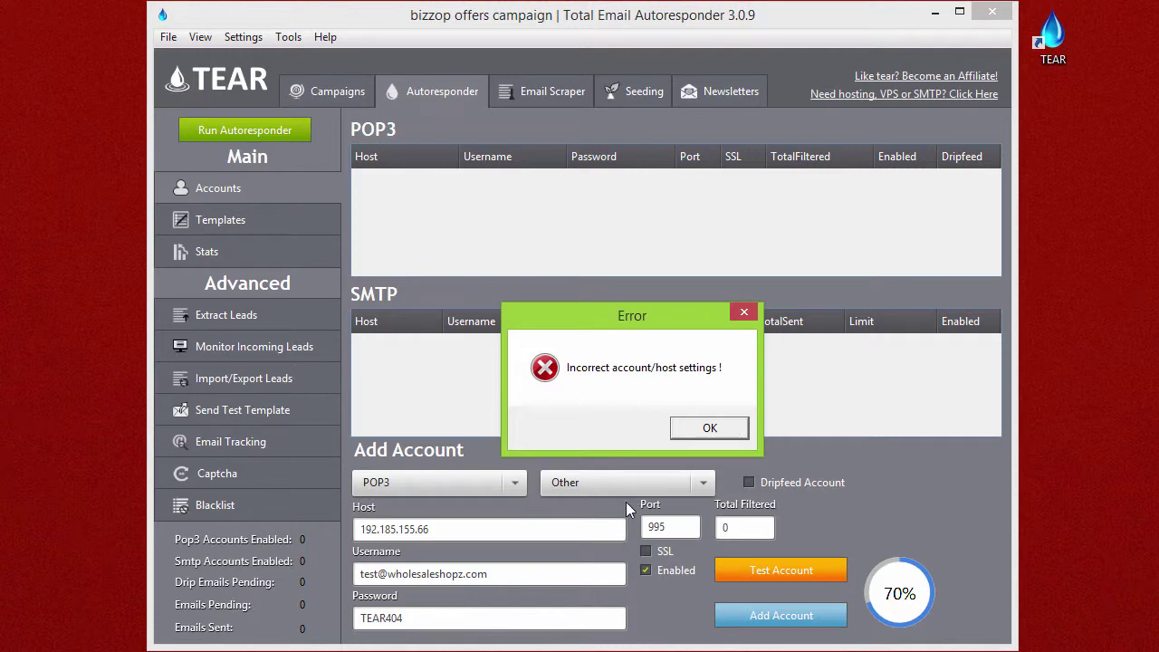
Step: Dismiss the error and retest the POP3 account with SSL, confirming it works
{"action": "left_click", "coordinate": [715, 430]}
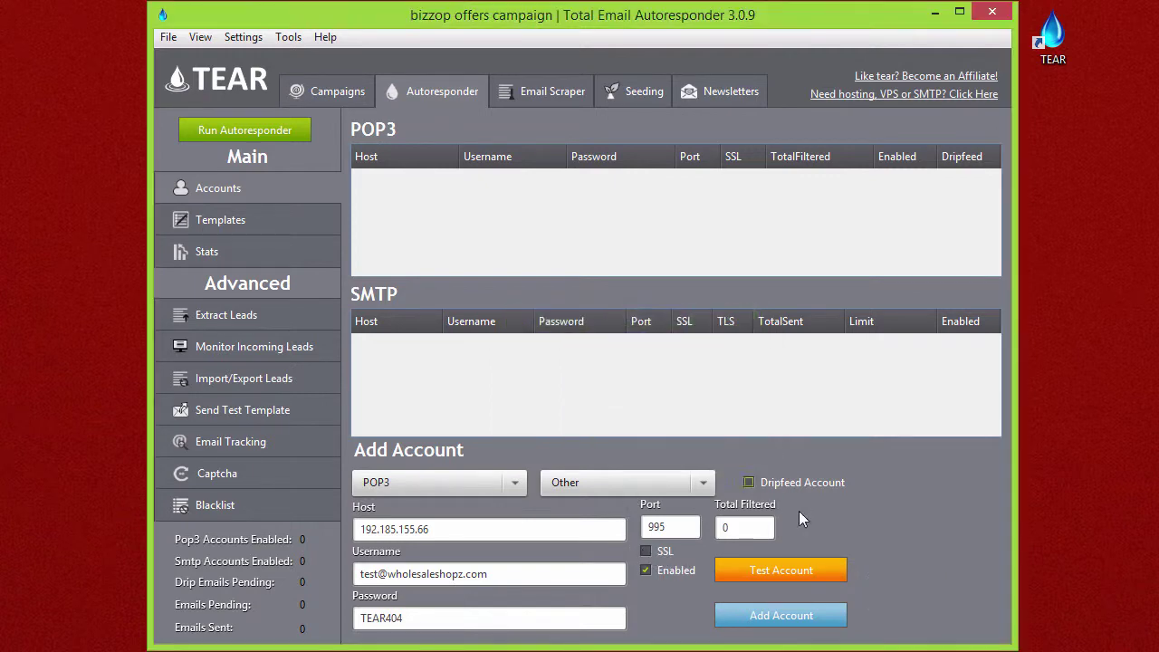
{"action": "left_click", "coordinate": [775, 572]}
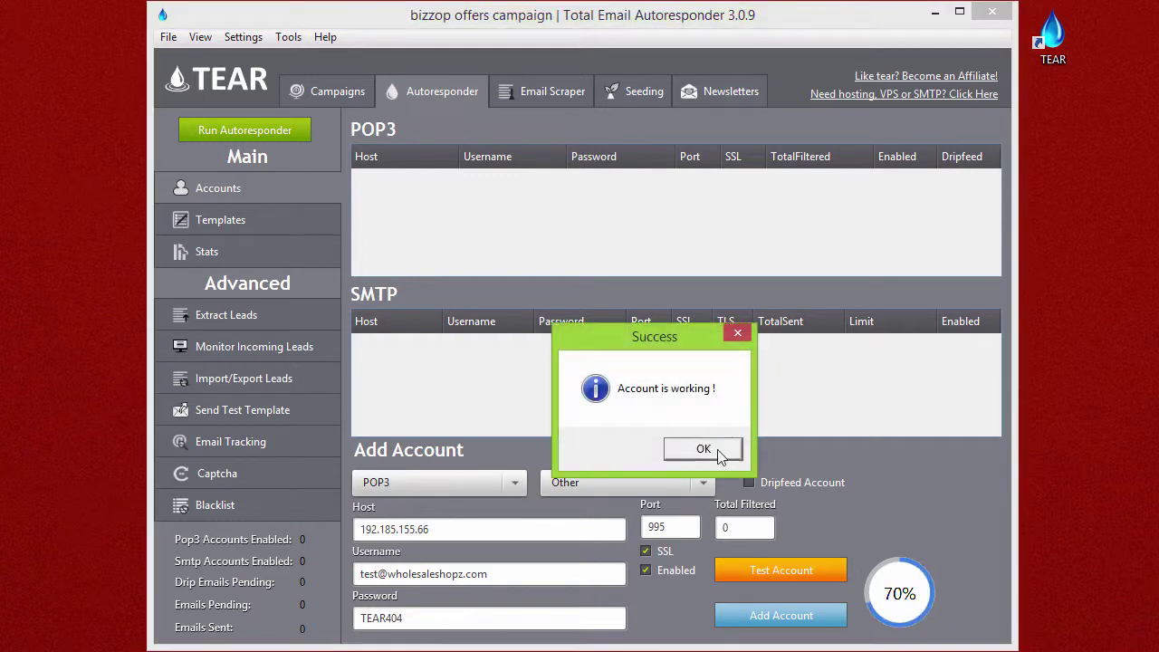
{"action": "left_click", "coordinate": [703, 448]}
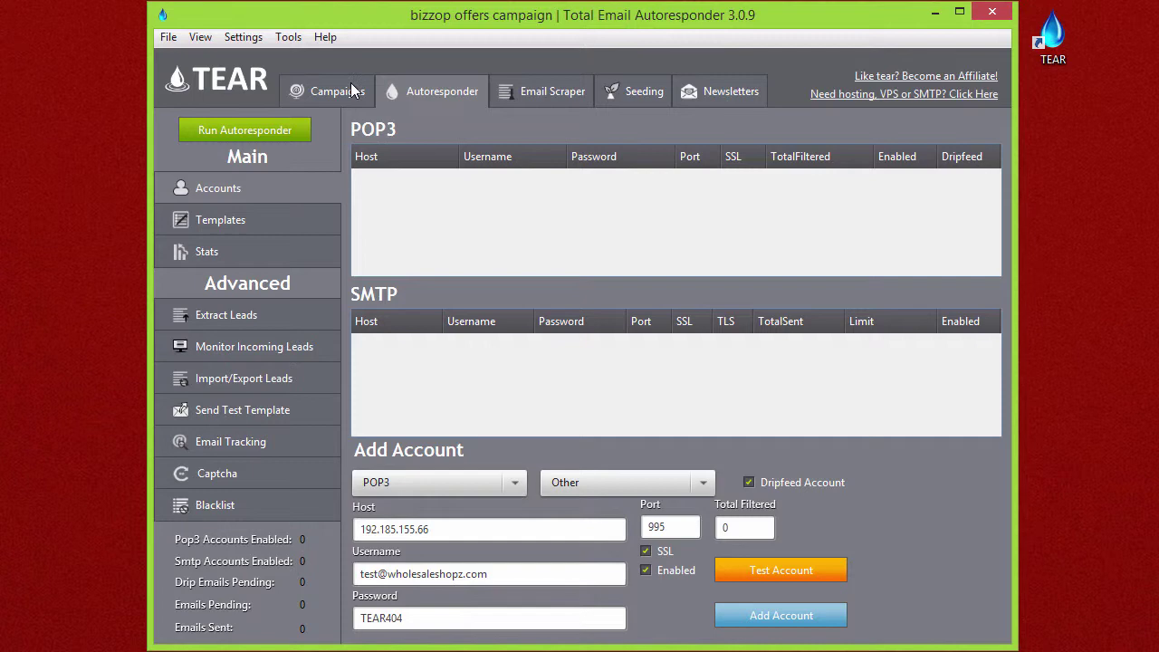
Step: Change SMTP Dripfeed Settings' leads per hour from 500 to 4
{"action": "left_click", "coordinate": [243, 38]}
{"action": "left_click_drag", "start_coordinate": [250, 47], "coordinate": [558, 104]}
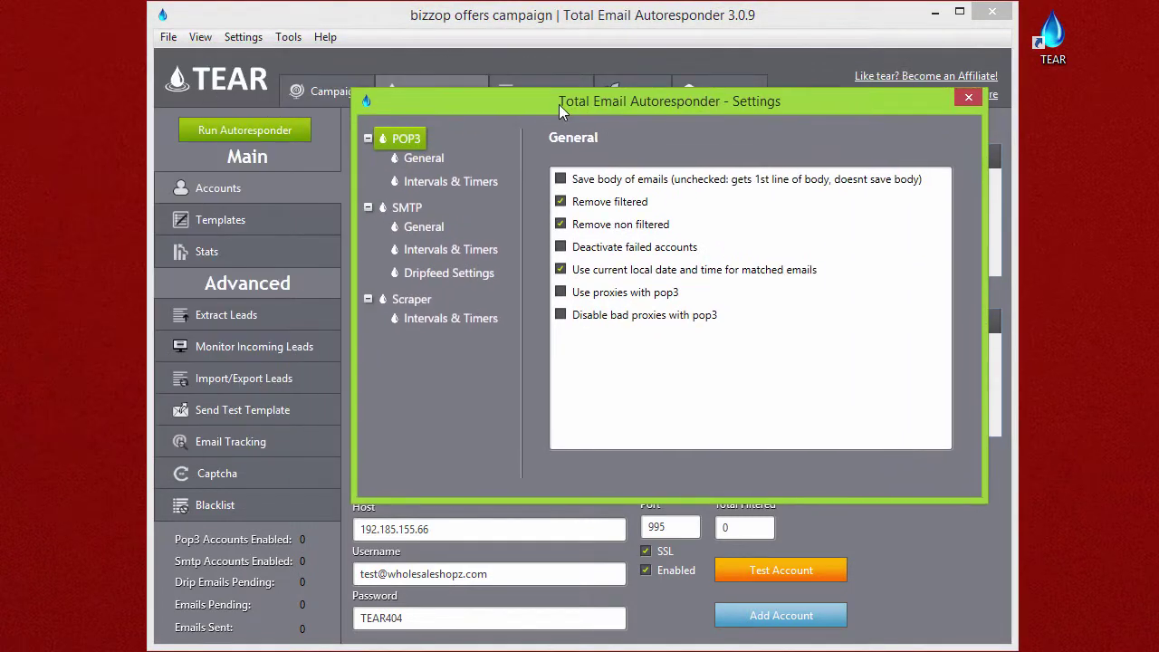
{"action": "left_click", "coordinate": [456, 276]}
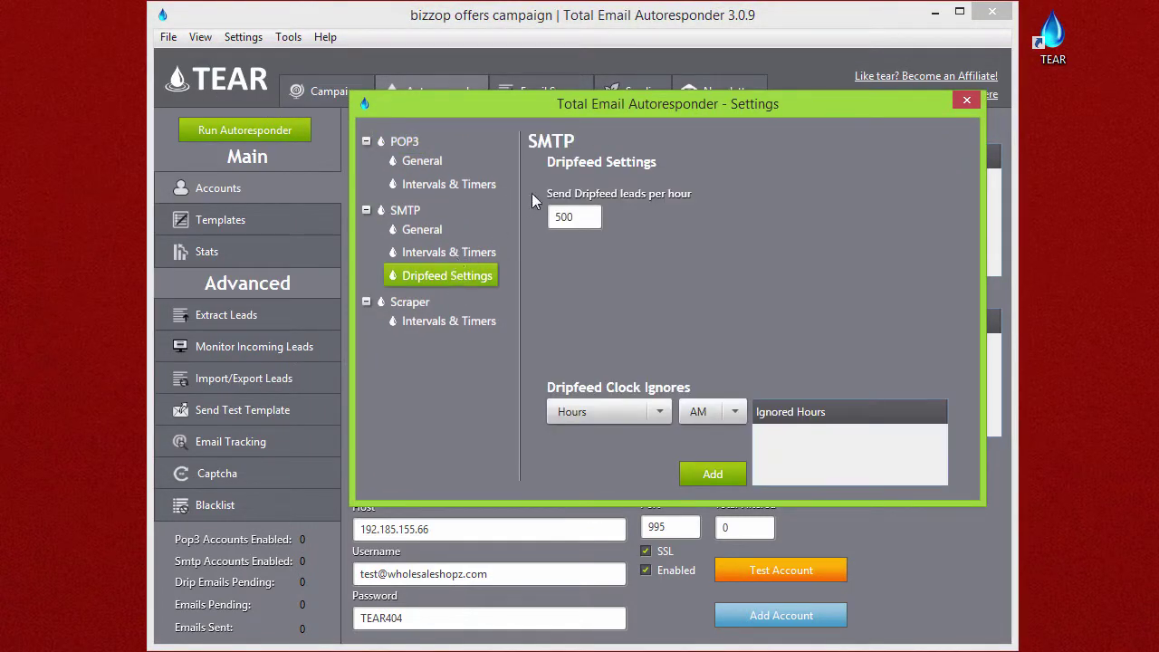
{"action": "left_click_drag", "start_coordinate": [590, 217], "coordinate": [522, 224]}
{"action": "left_click", "coordinate": [584, 218]}
{"action": "left_click", "coordinate": [589, 219]}
{"action": "type", "text": "4"}
{"action": "key", "text": "Escape"}
Step: Disable dripfeed, add the POP3 account to the list, and copy its host 192.185.155.66
{"action": "left_click", "coordinate": [767, 485]}
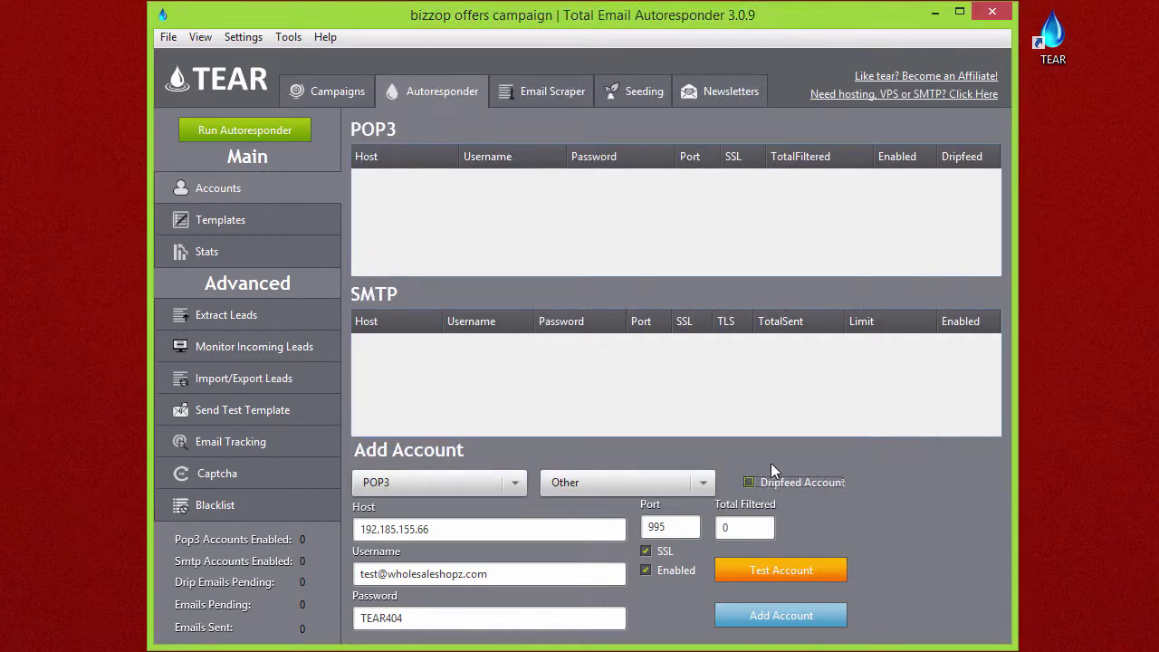
{"action": "left_click", "coordinate": [802, 620]}
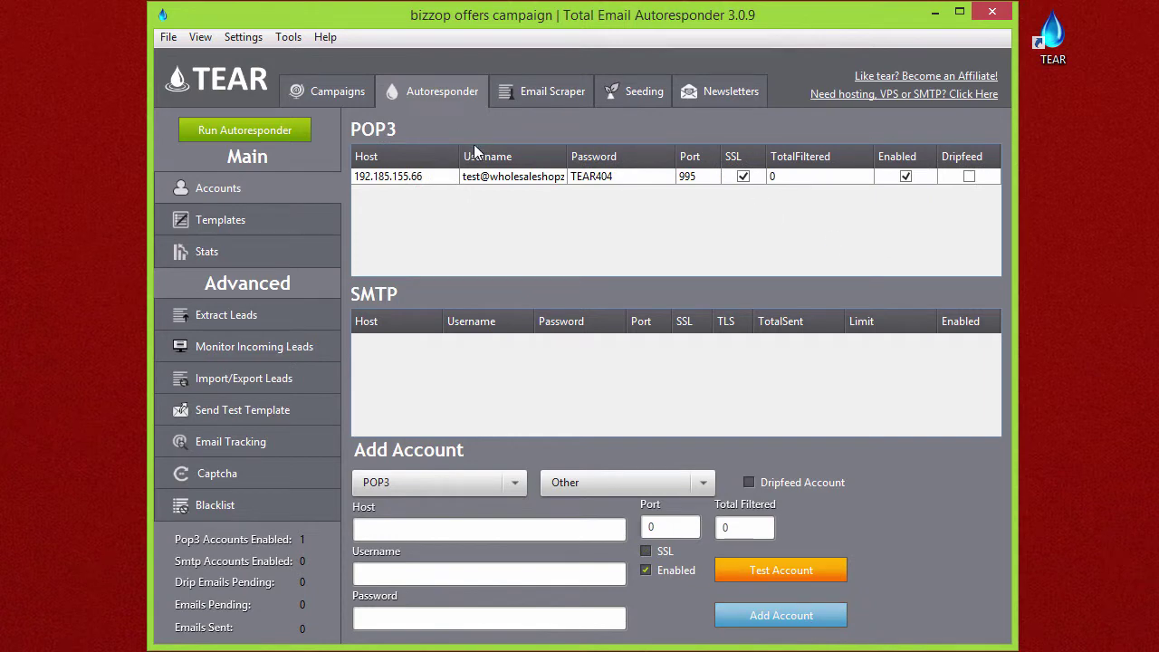
{"action": "left_click", "coordinate": [534, 181]}
{"action": "left_click", "coordinate": [457, 480]}
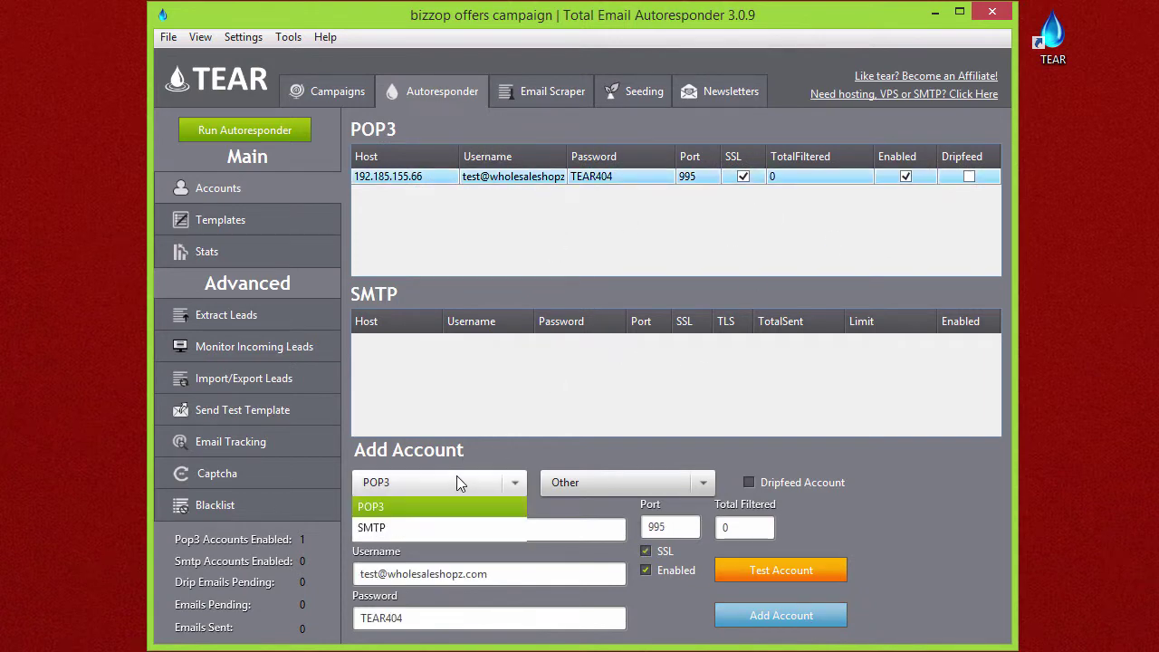
{"action": "left_click", "coordinate": [442, 527]}
{"action": "left_click", "coordinate": [427, 177]}
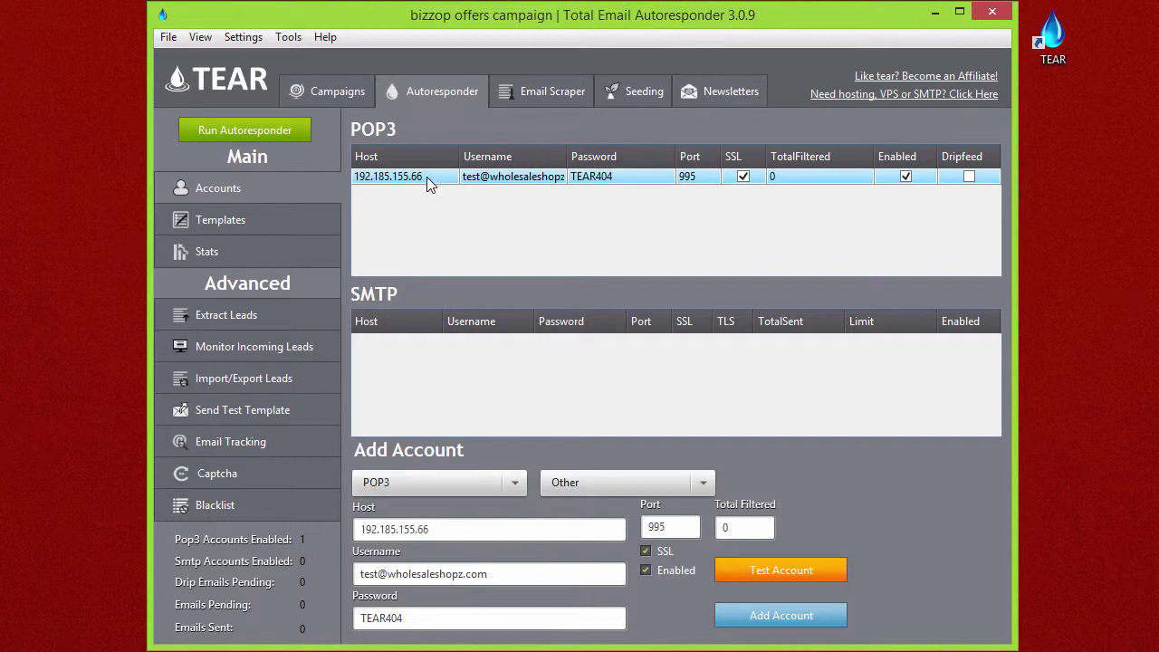
{"action": "left_click_drag", "start_coordinate": [456, 533], "coordinate": [261, 522]}
{"action": "key", "text": "ctrl+c"}
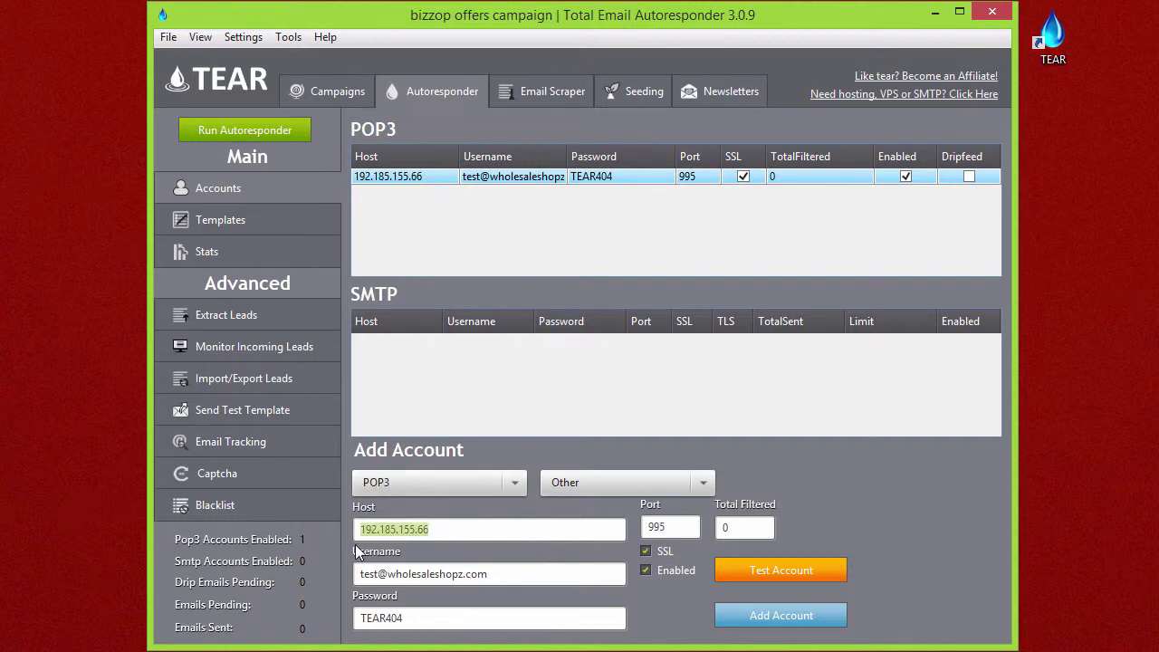
Step: Add a tested, working SMTP account on 192.185.155.66, port 587 with TLS
{"action": "left_click", "coordinate": [464, 485]}
{"action": "left_click", "coordinate": [456, 526]}
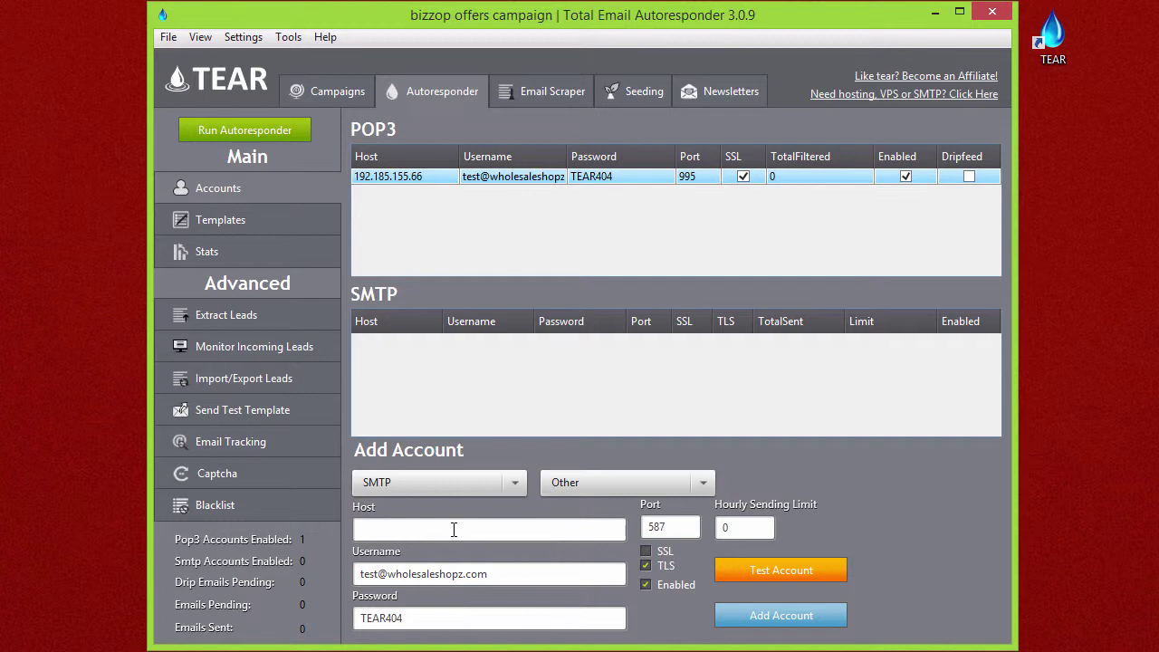
{"action": "left_click", "coordinate": [455, 529]}
{"action": "key", "text": "ctrl+v"}
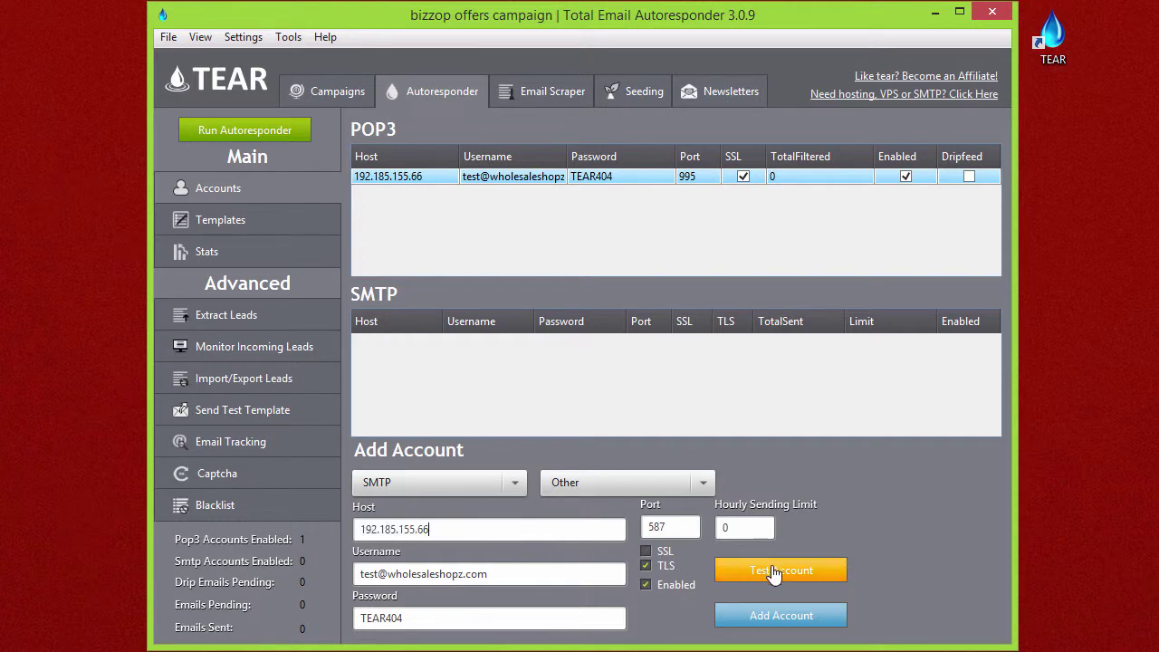
{"action": "left_click", "coordinate": [772, 573]}
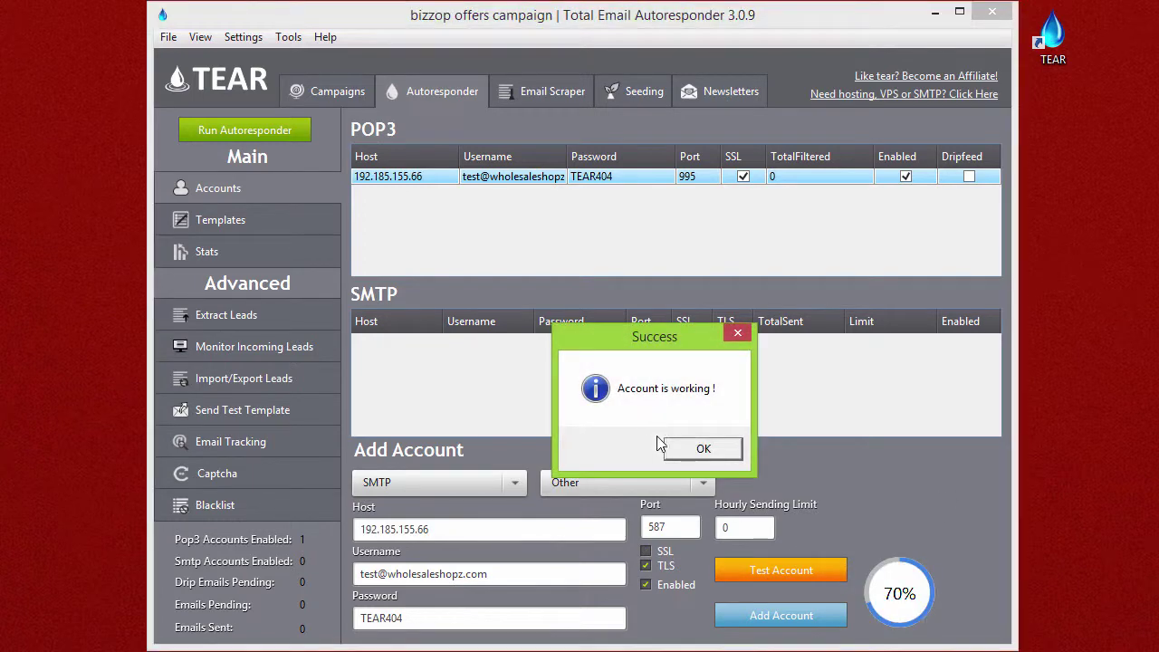
{"action": "left_click", "coordinate": [704, 447]}
{"action": "left_click", "coordinate": [770, 616]}
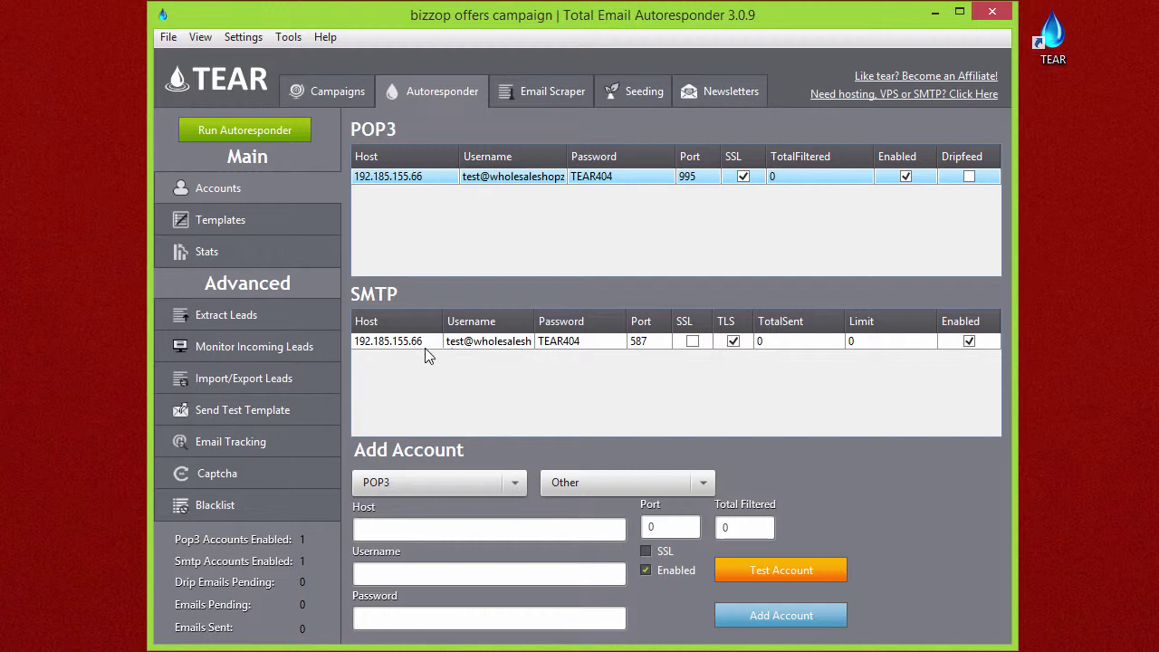
Step: Start a new SMTP account with host email-smtp.us-east-1.amazonaws.com and paste its access-key username
{"action": "left_click", "coordinate": [505, 484]}
{"action": "left_click", "coordinate": [463, 527]}
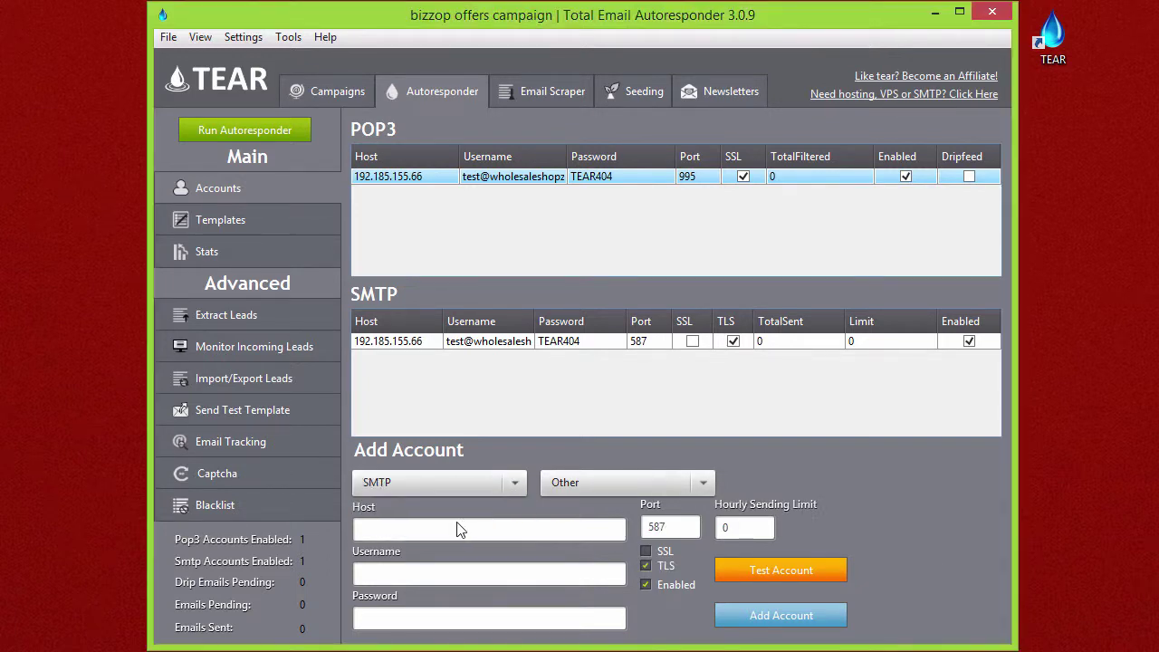
{"action": "type", "text": "email-smtp.us-east-1.amazonaws.com"}
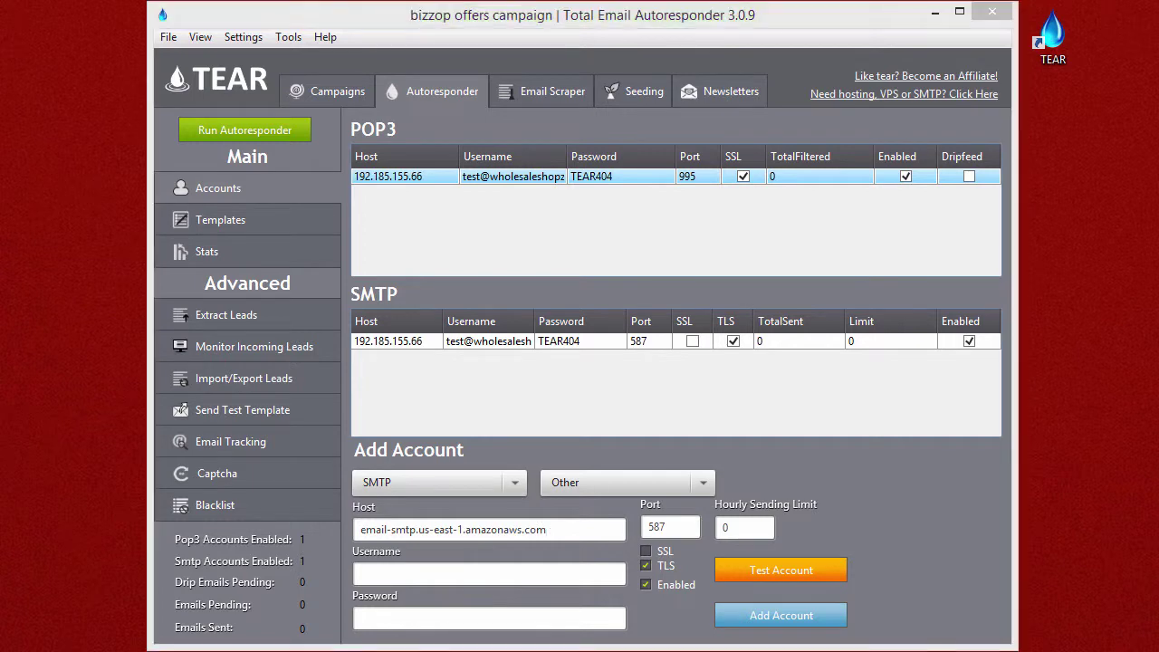
{"action": "left_click", "coordinate": [531, 567]}
{"action": "key", "text": "ctrl+v"}
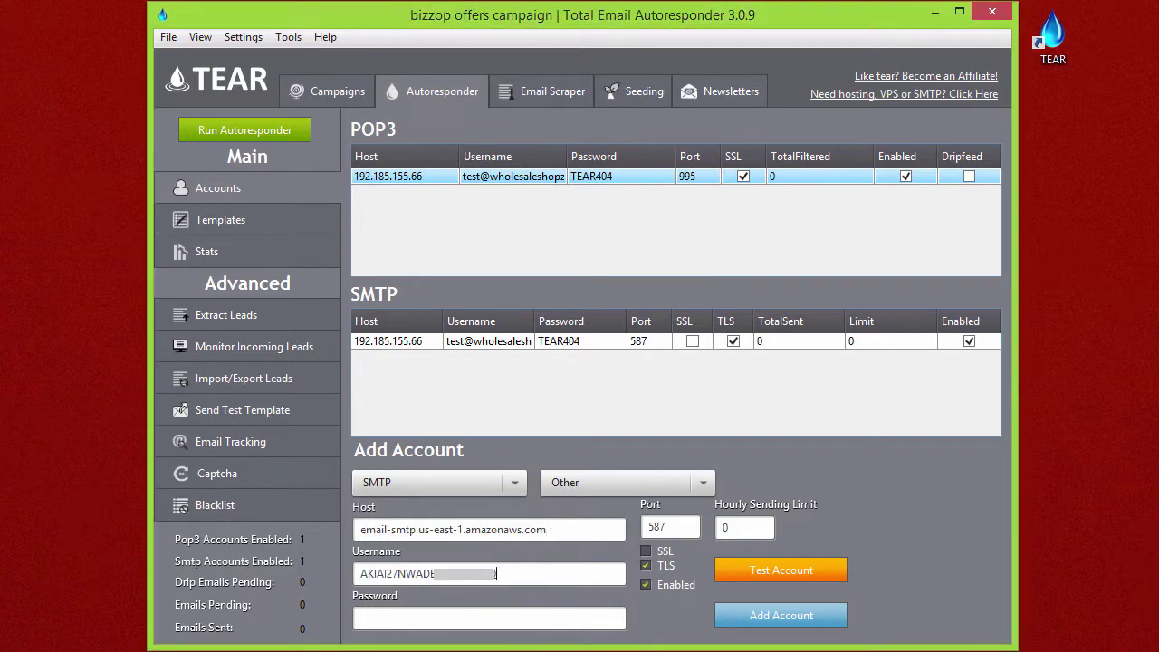
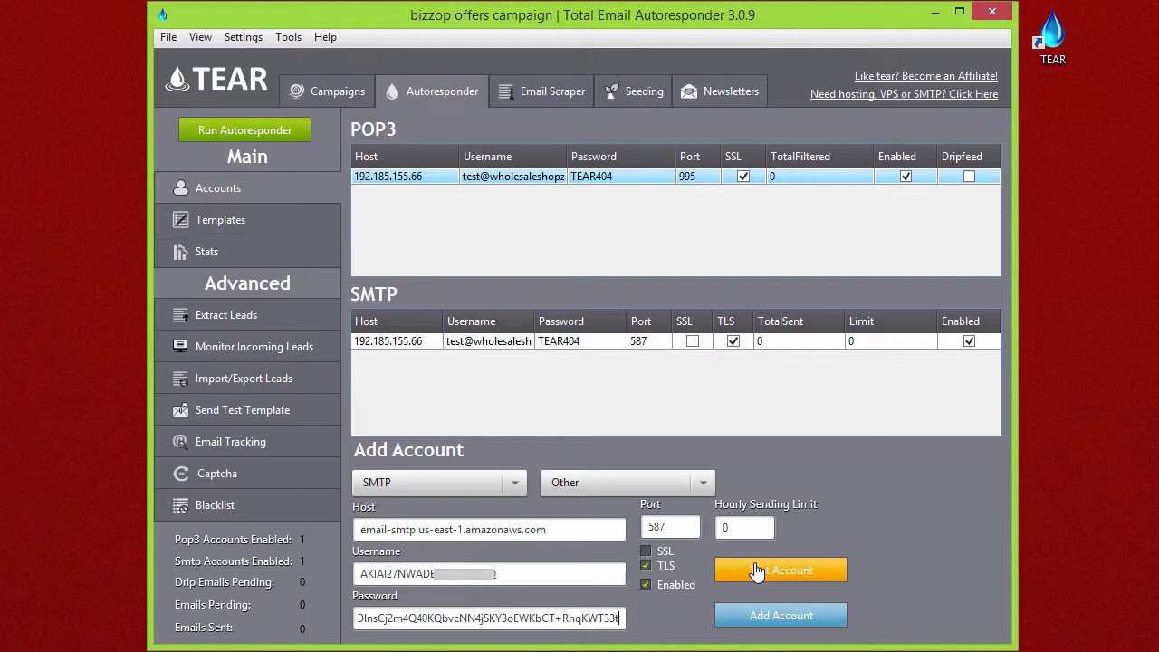
Step: Switch the Amazon SES account to SSL on port 465, test it, and add it as a second SMTP account
{"action": "left_click", "coordinate": [658, 554]}
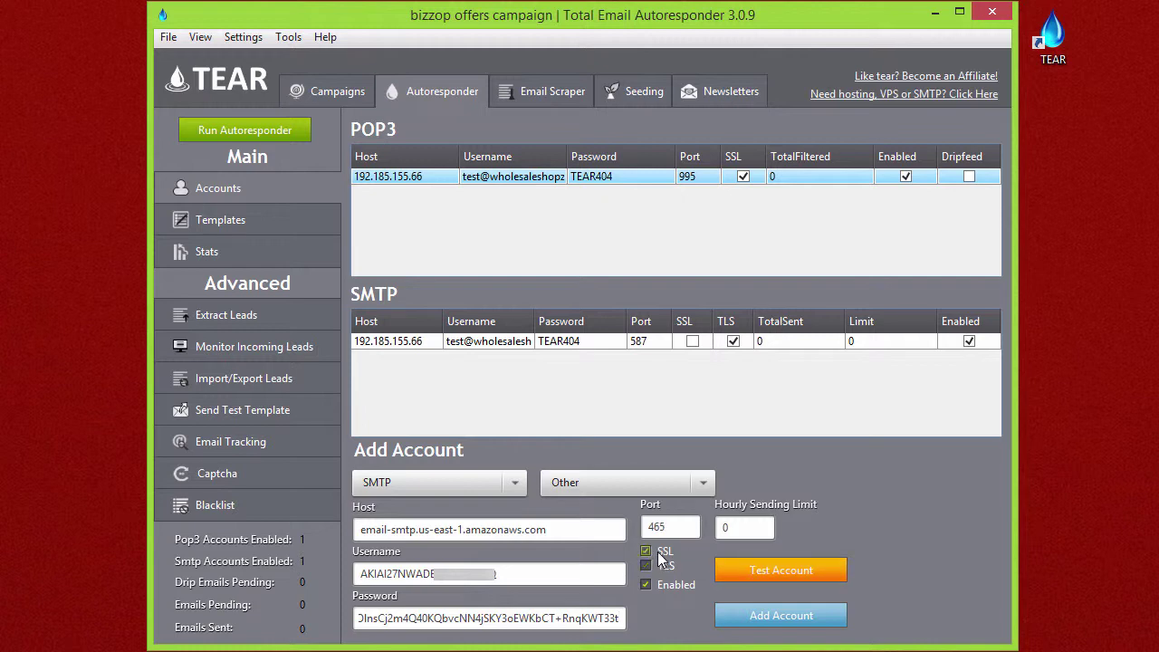
{"action": "left_click", "coordinate": [791, 576]}
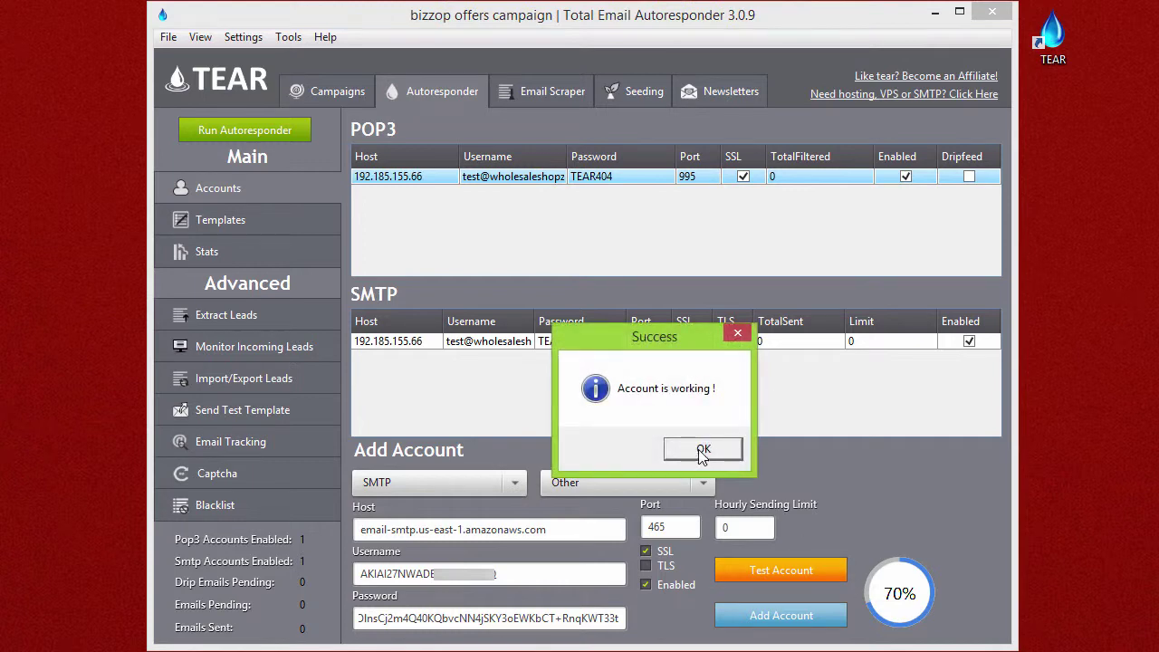
{"action": "key", "text": "Return"}
{"action": "left_click", "coordinate": [784, 618]}
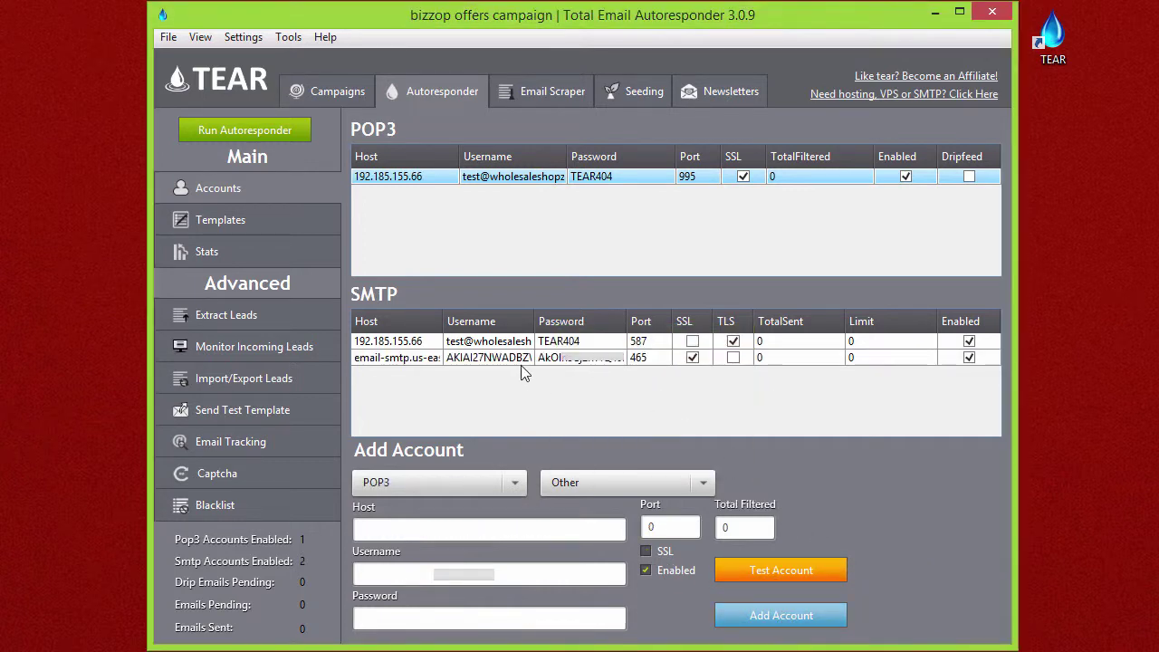
{"action": "left_click", "coordinate": [410, 362]}
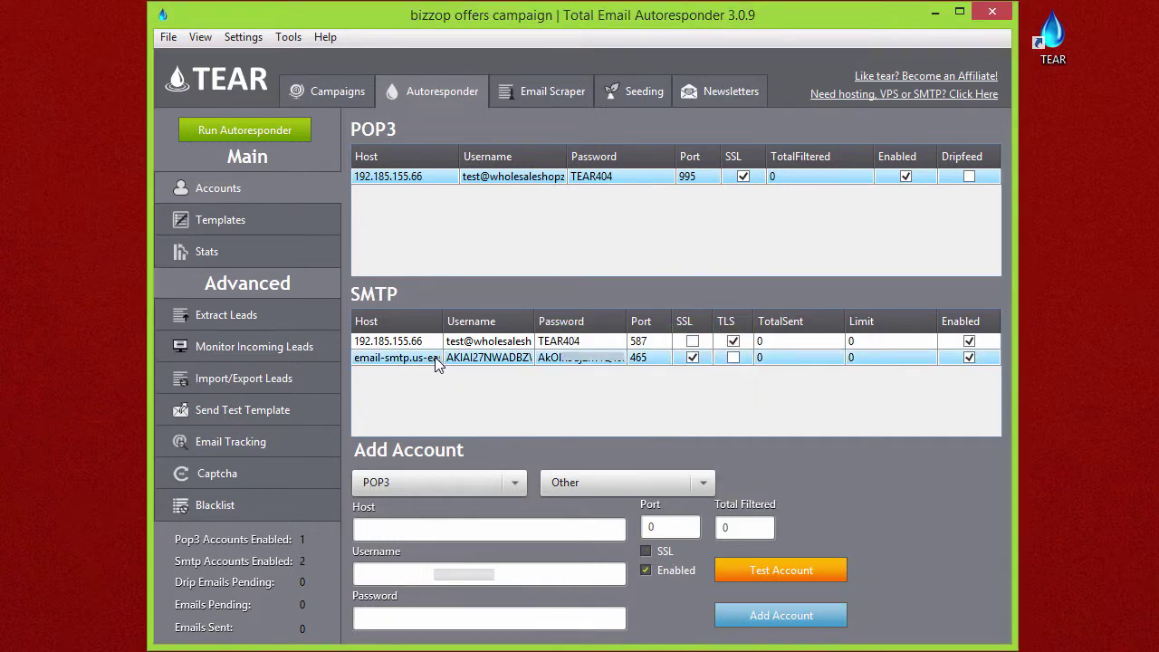